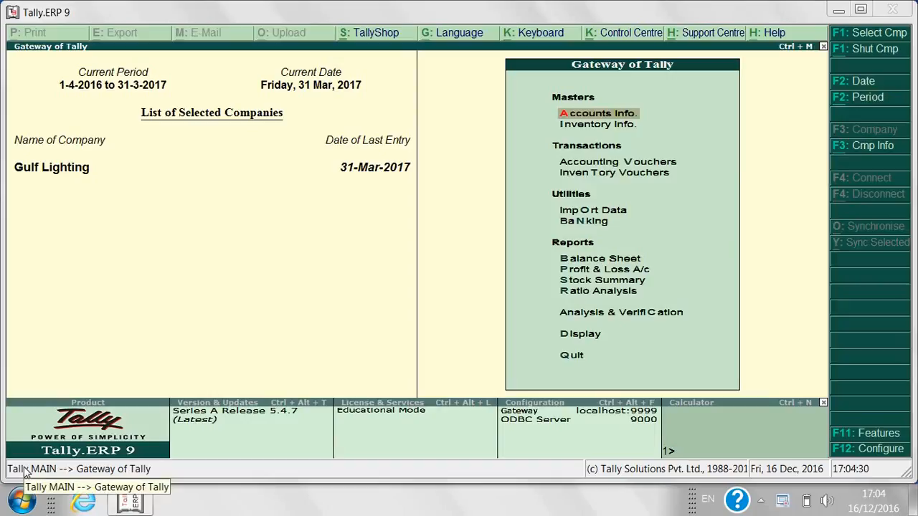
Step: Begin creating multiple ledgers under the Fixed Assets group
left_click(617, 115)
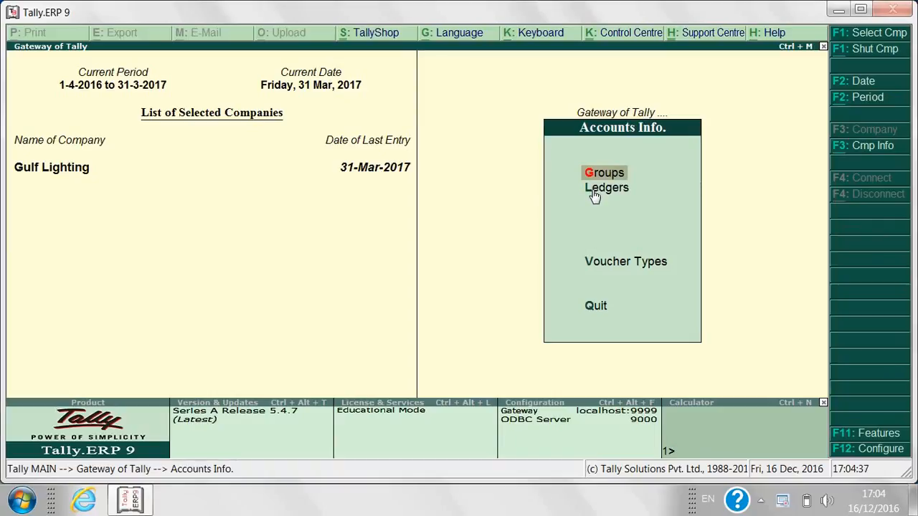
left_click(592, 195)
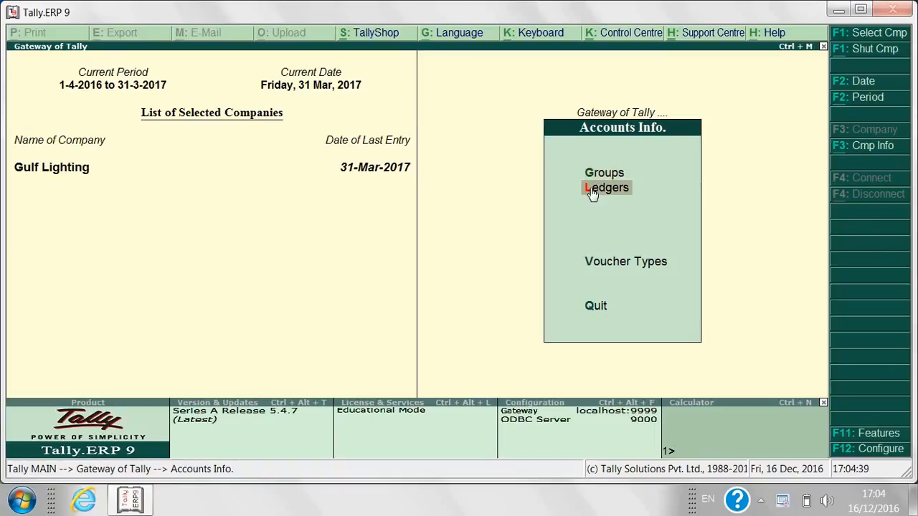
left_click(592, 190)
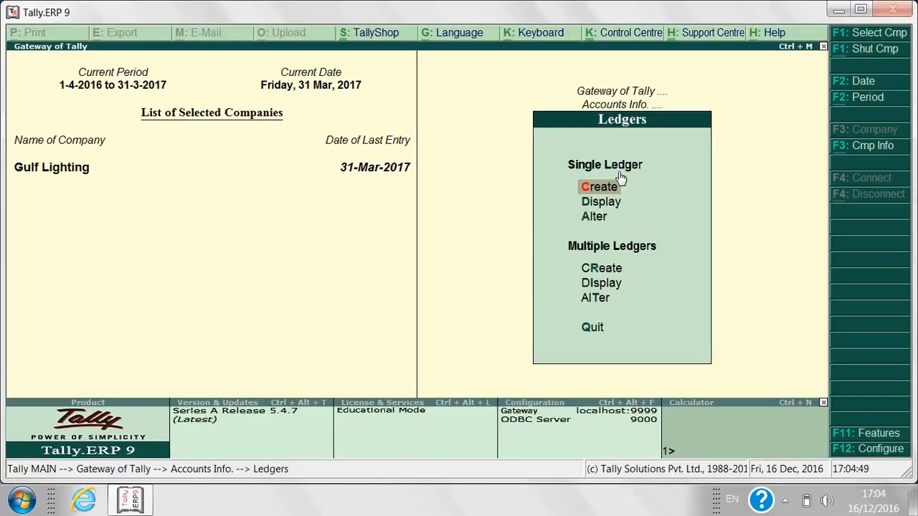
left_click(596, 269)
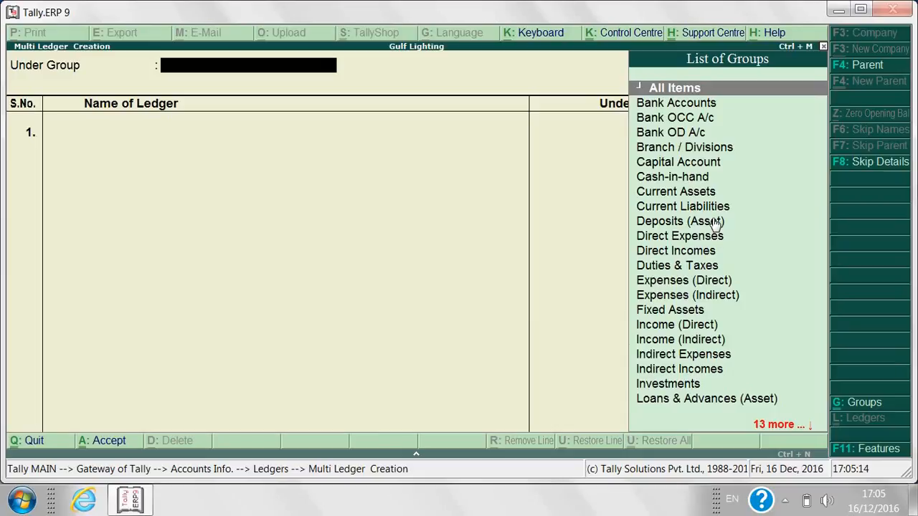
double_click(672, 311)
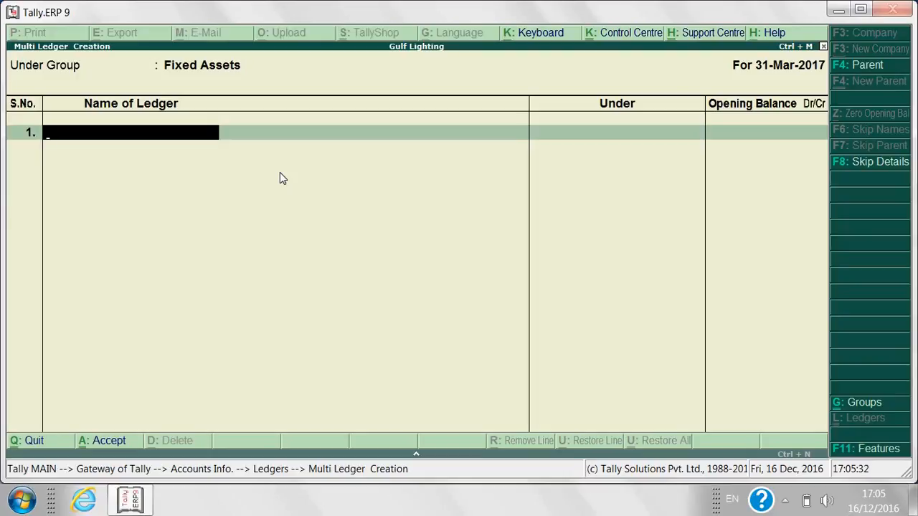
Step: Add a Building ledger under Fixed Assets, leaving its opening balance blank
type("Building")
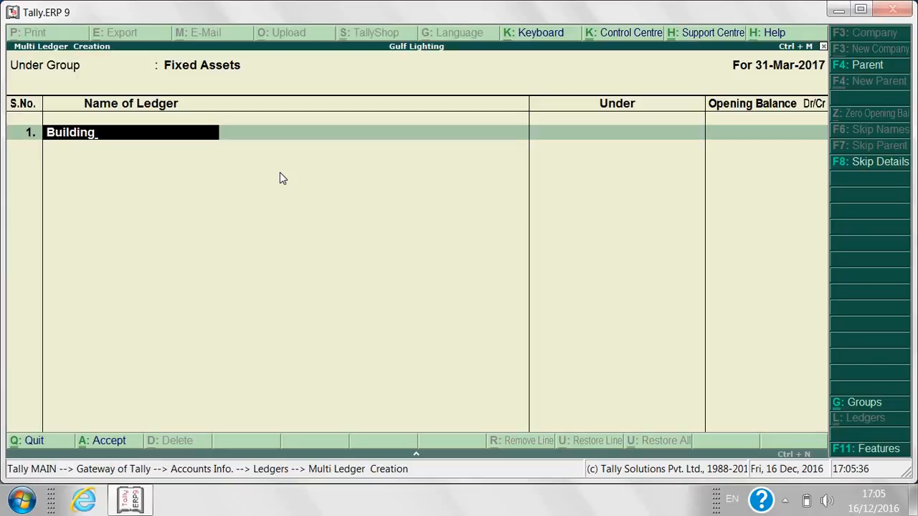
key("Return")
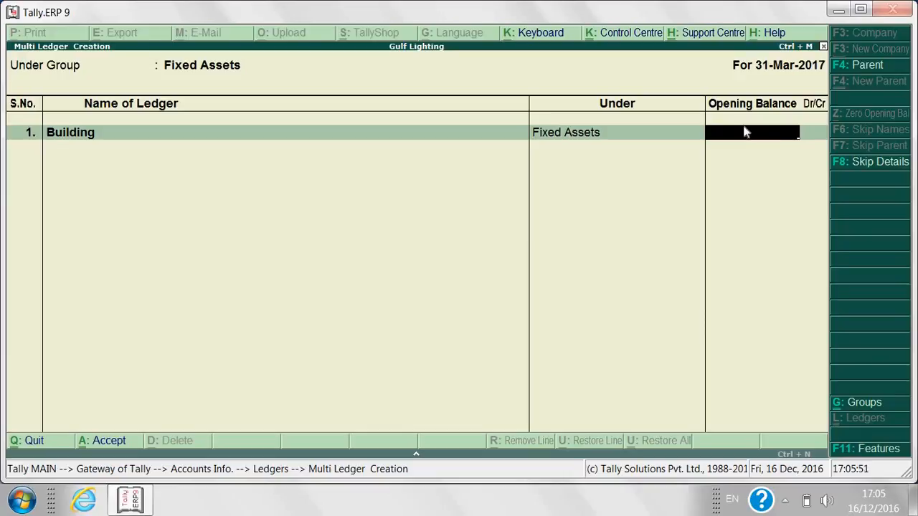
key("Return")
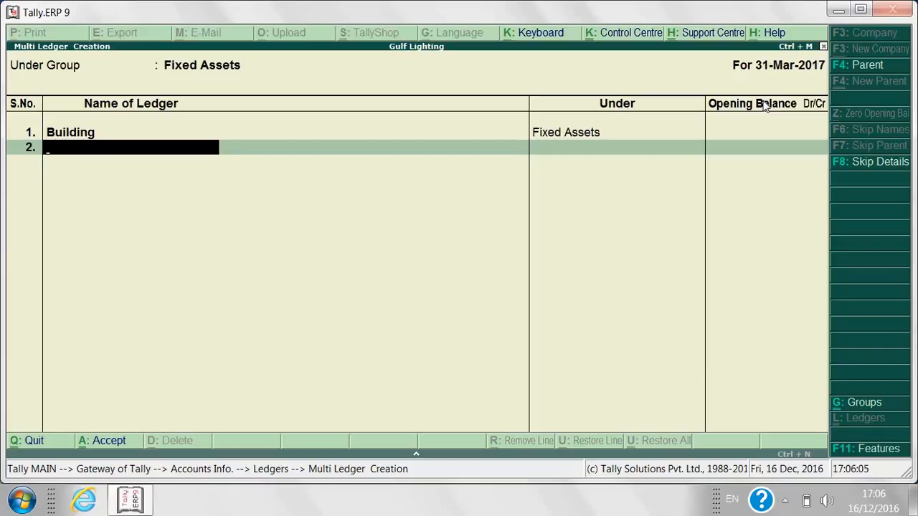
Step: Add a second ledger, Honda Civic - 6758, without an opening balance and save both fixed asset ledgers
type("Honda civic -")
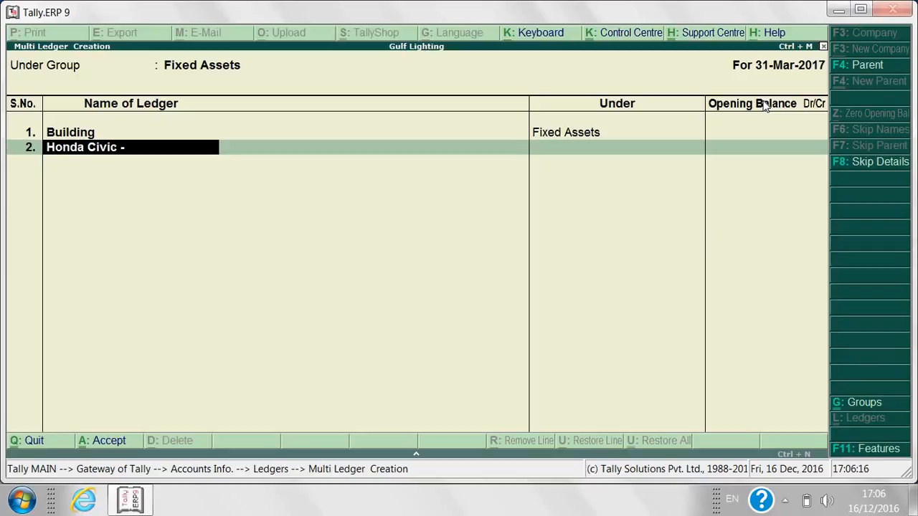
type("6758")
key("Return")
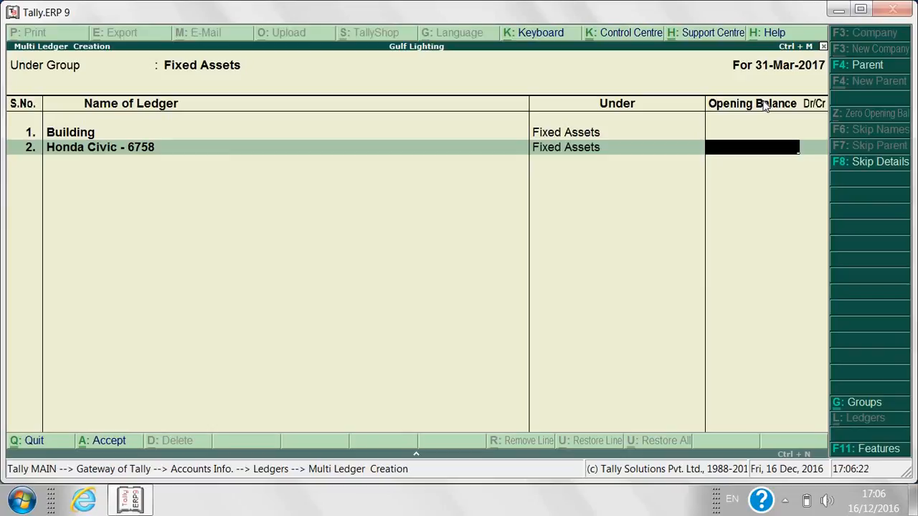
key("Return")
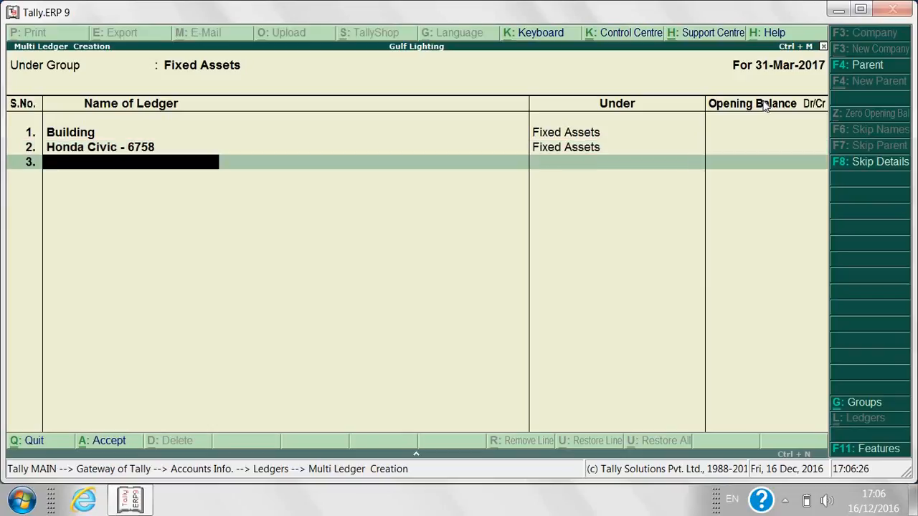
key("Return")
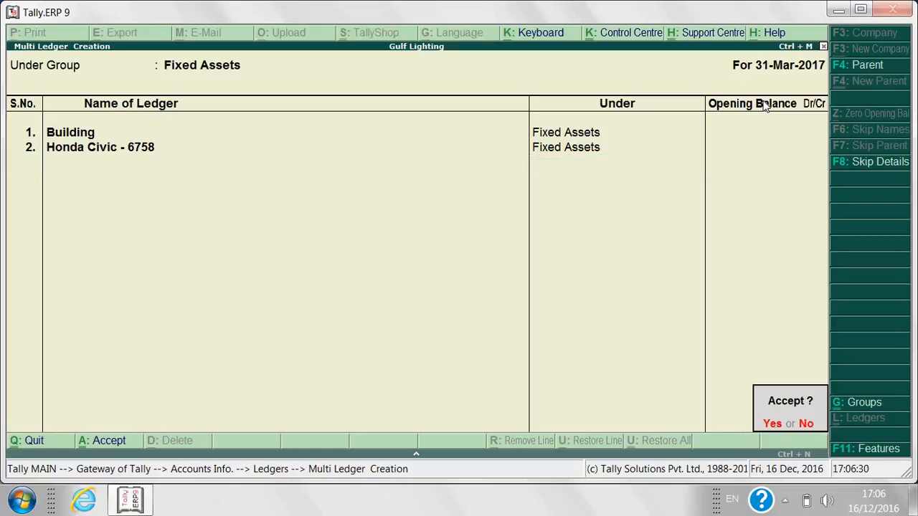
key("Return")
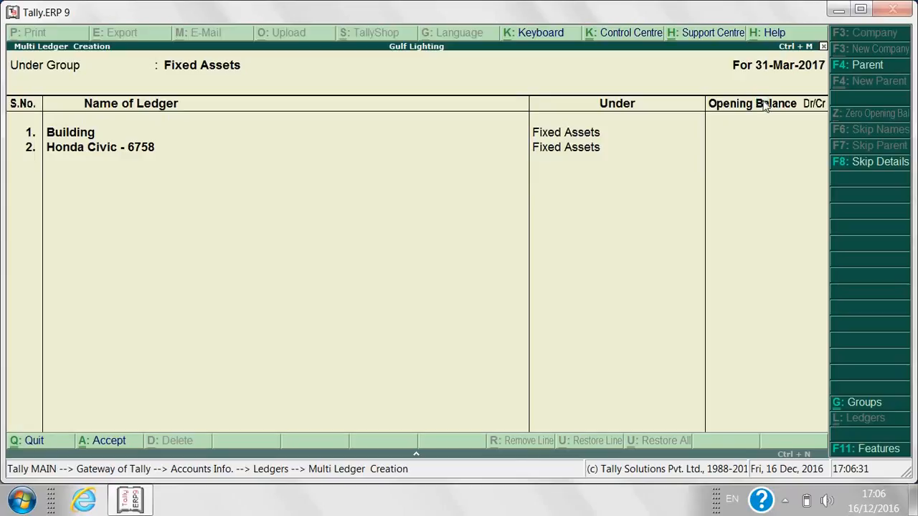
key("Escape")
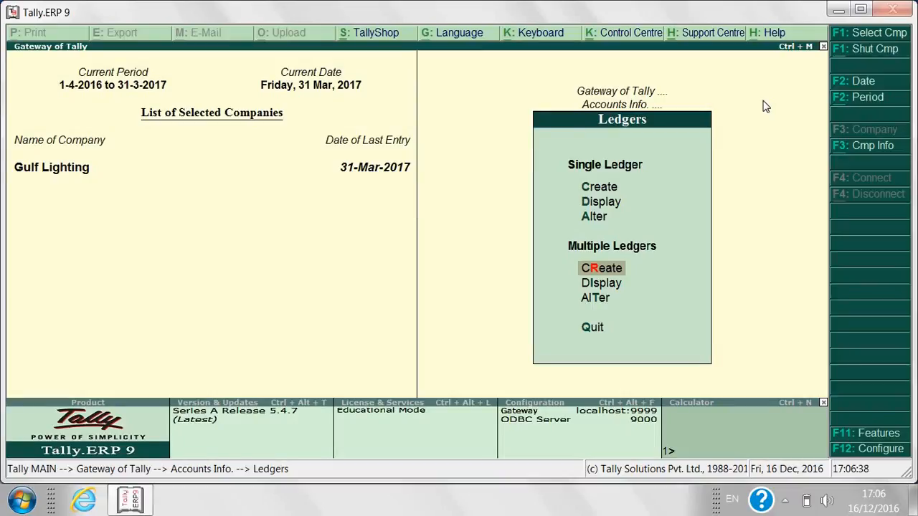
Step: Start a journal voucher and debit the Building account with 10,000
key("Escape")
key("Escape")
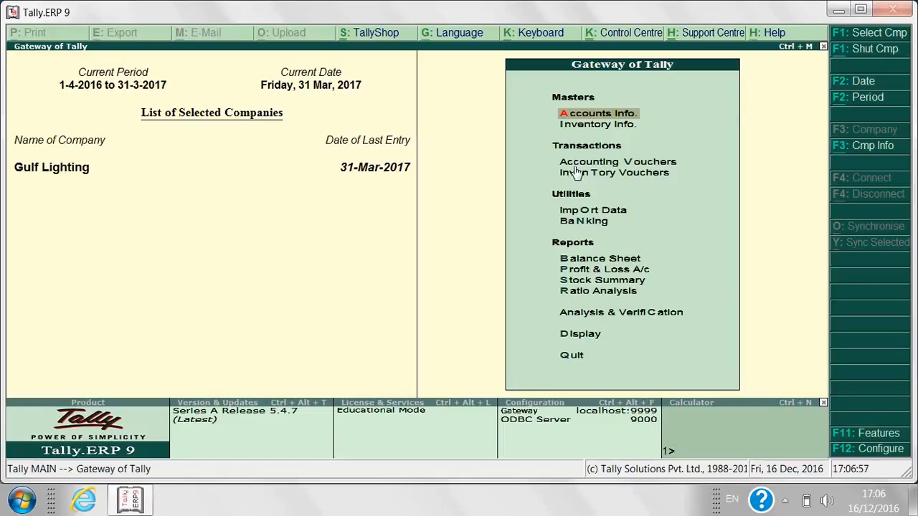
left_click(663, 162)
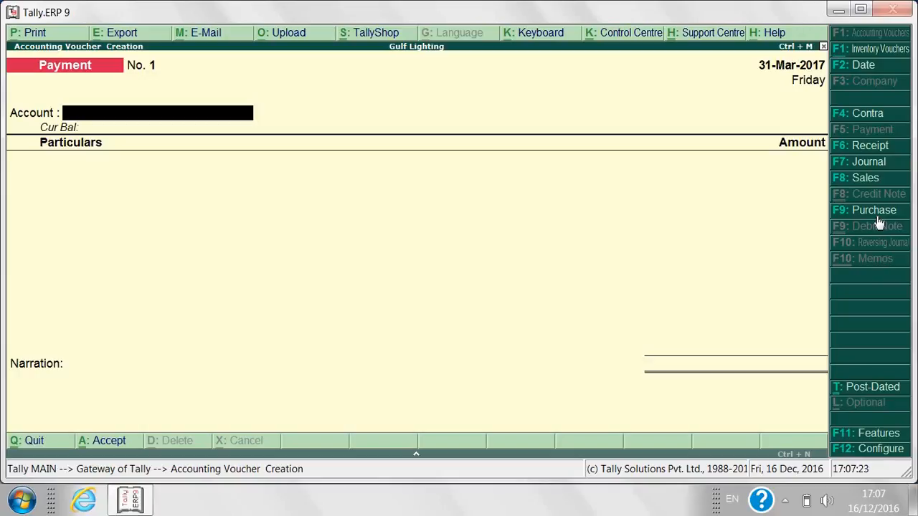
left_click(866, 164)
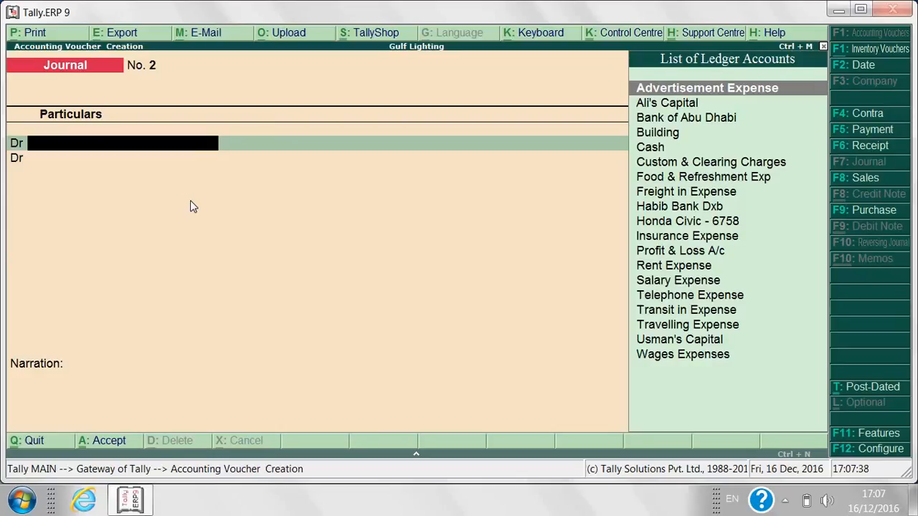
type("Bui")
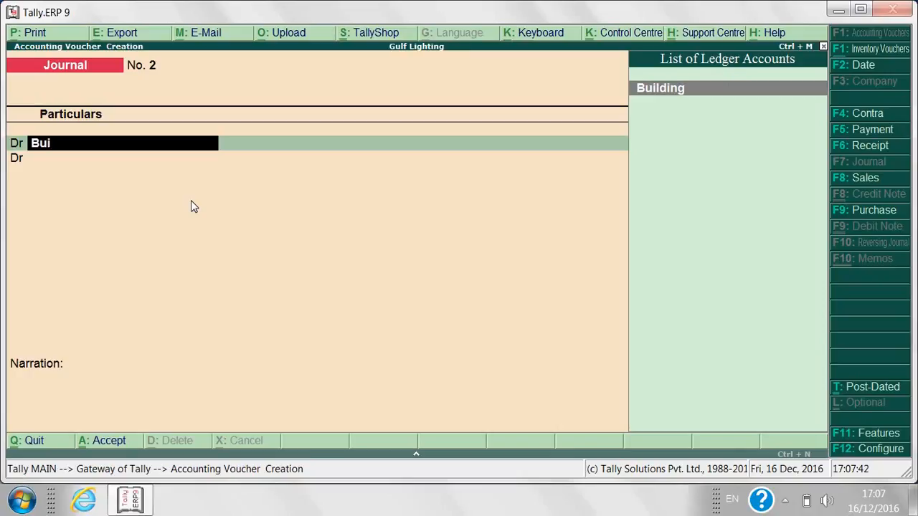
key("Return")
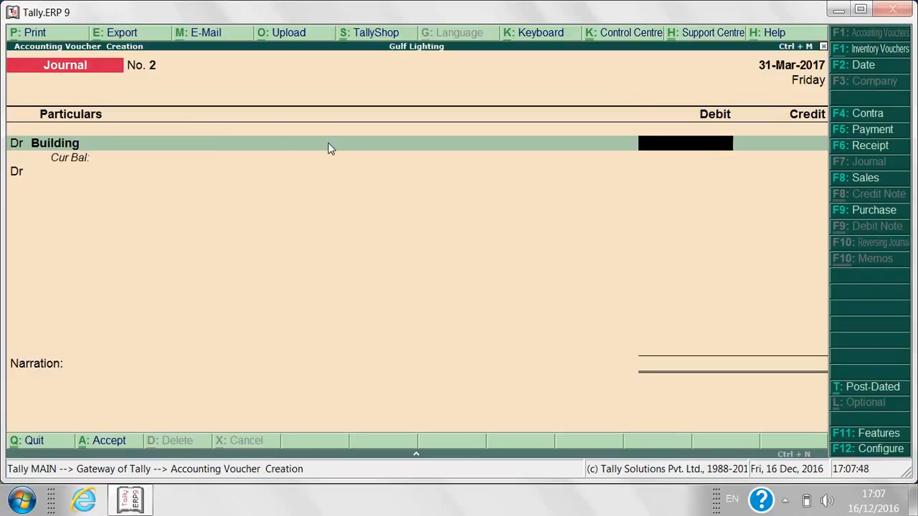
type("10000")
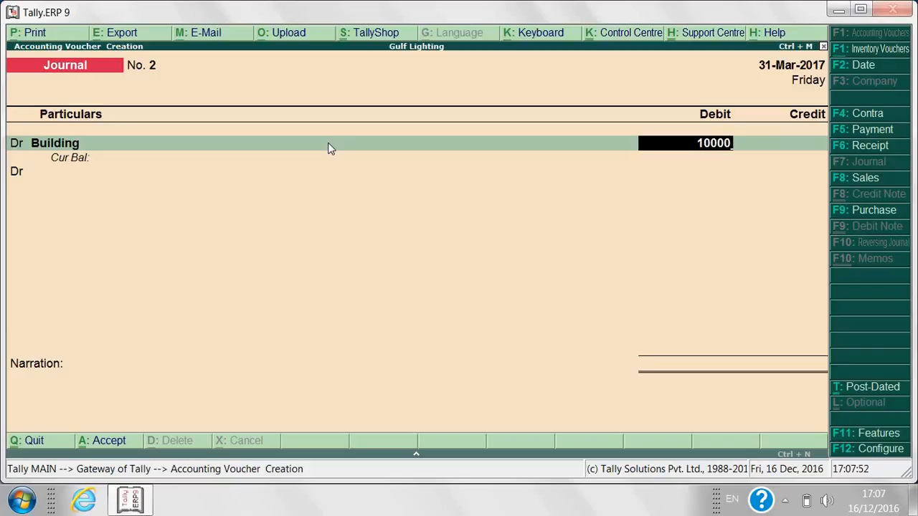
key("Return")
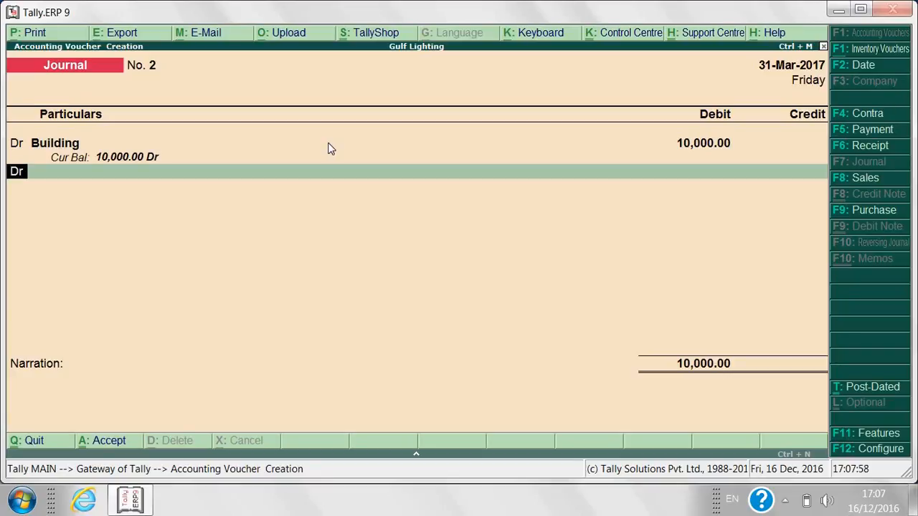
Step: Debit the Honda Civic - 6758 account with 5,000 and make the following line a credit entry
key("Return")
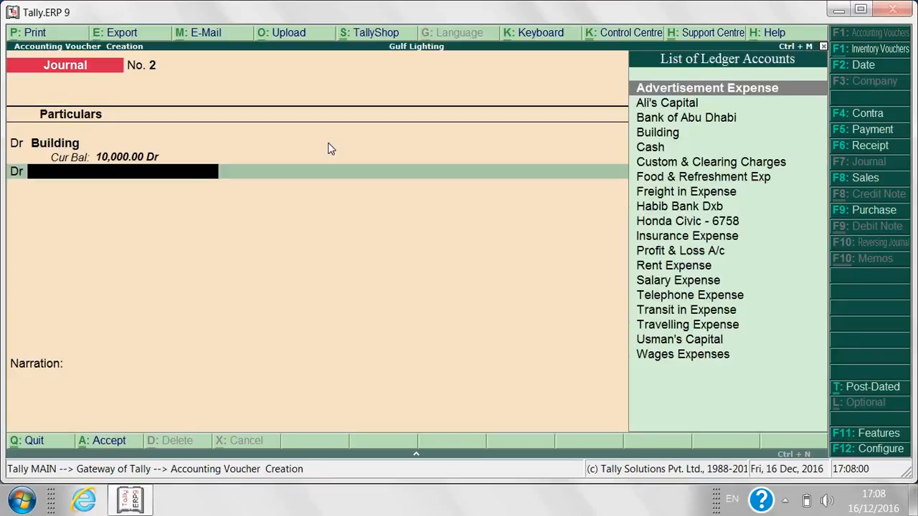
type("Hon")
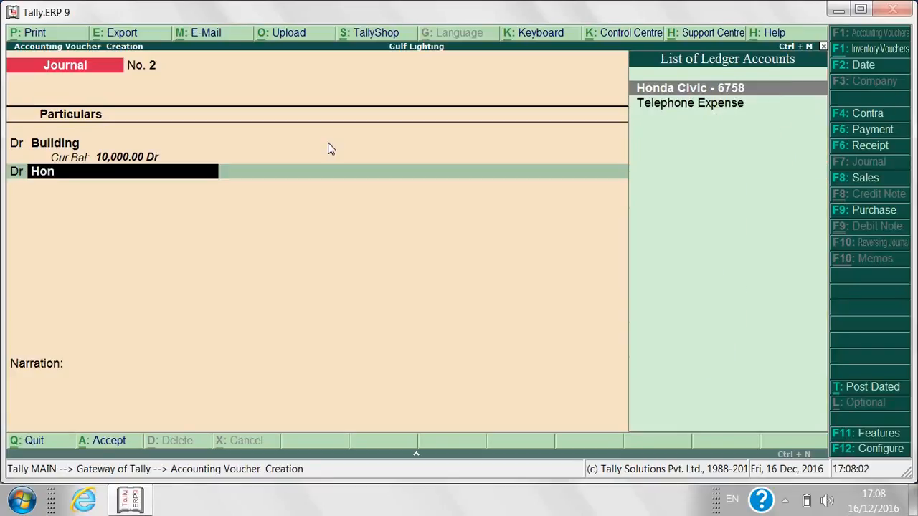
key("Return")
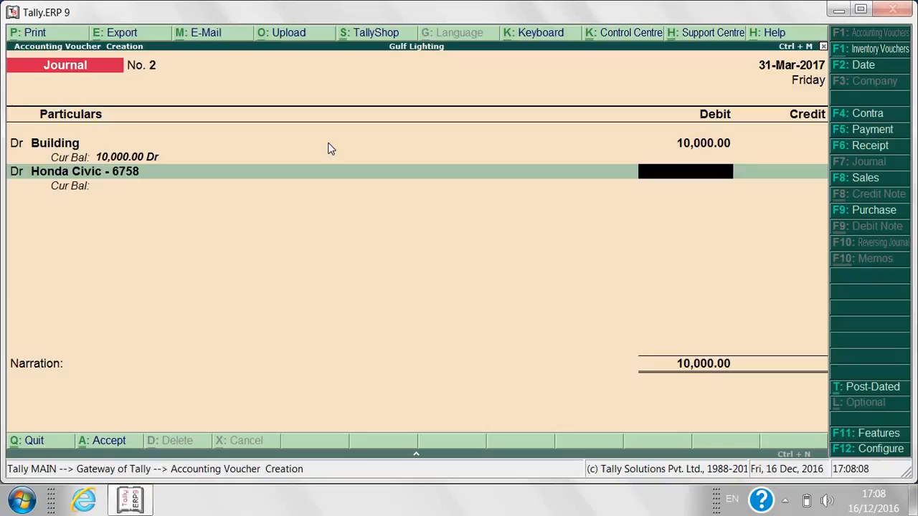
type("5000")
key("Return")
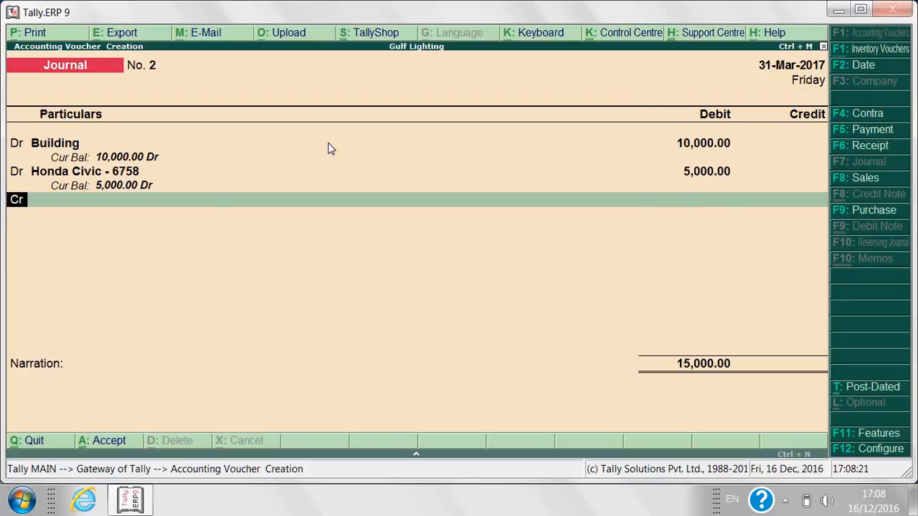
key("Return")
type("Cash")
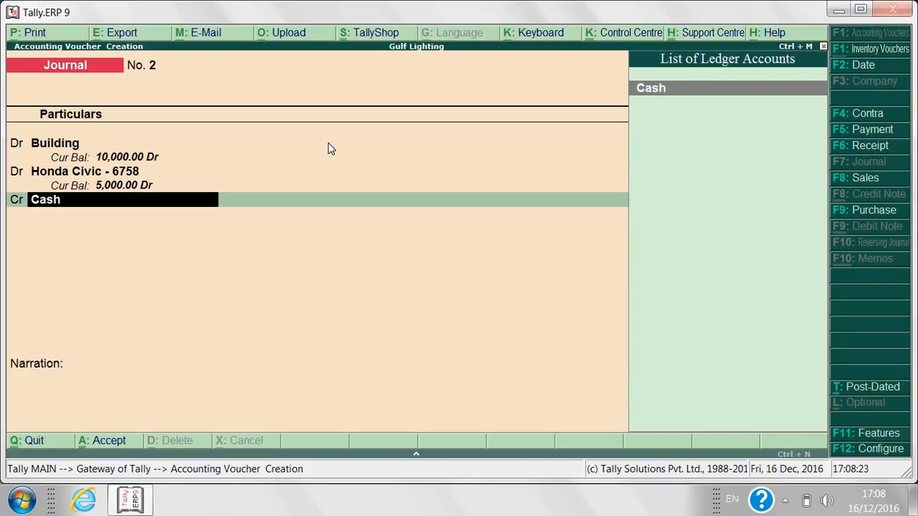
key("Return")
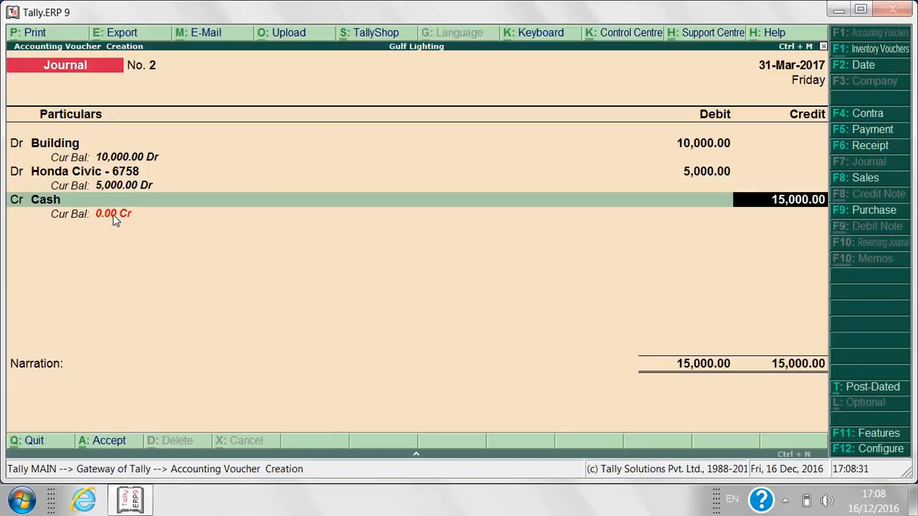
key("BackSpace")
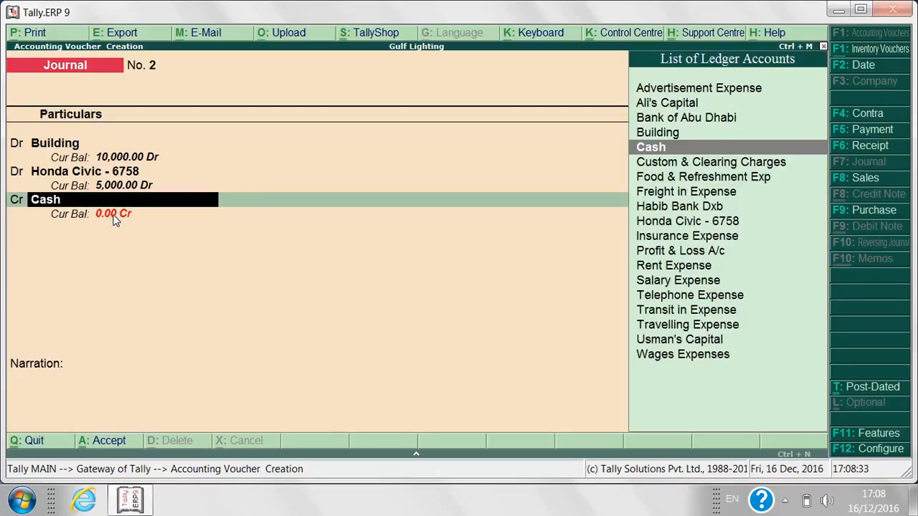
Step: Credit the Bank of Abu Dhabi account with 15,000, using Cheque as the bank allocation's transaction type
type("Bank")
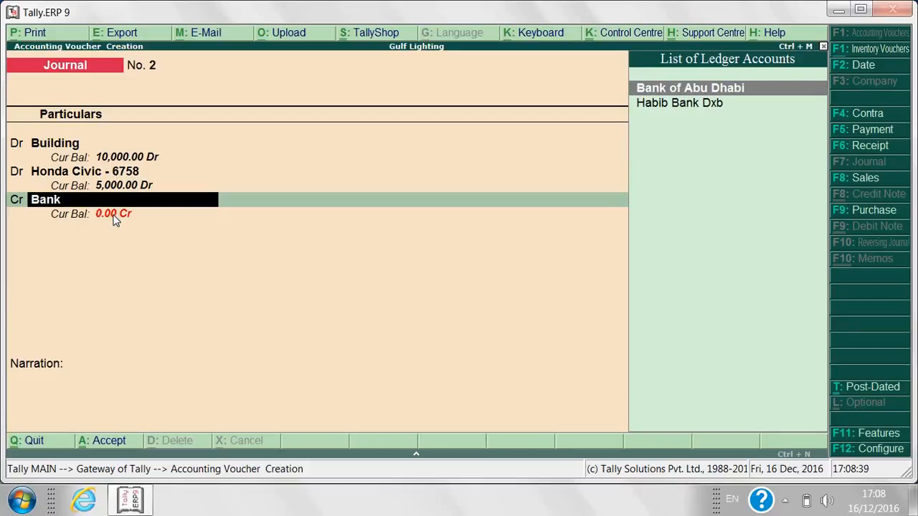
key("Return")
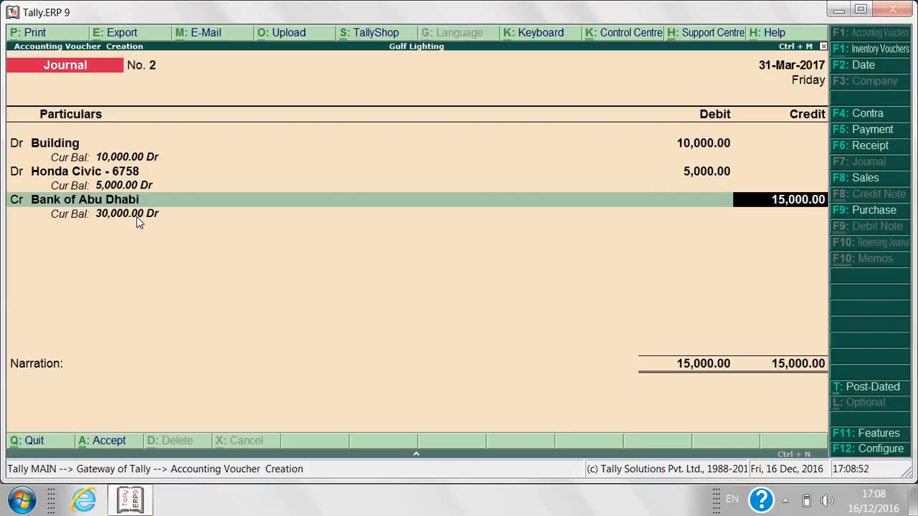
key("Return")
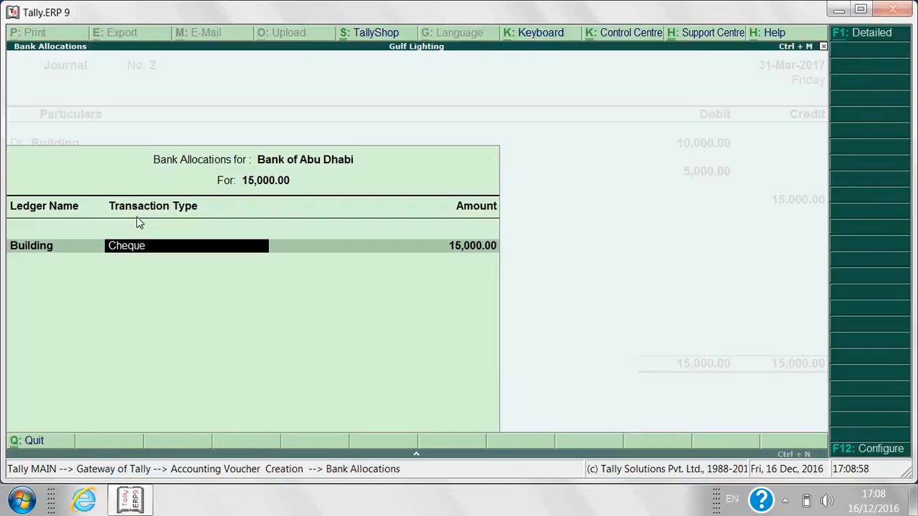
key("Return")
key("Return")
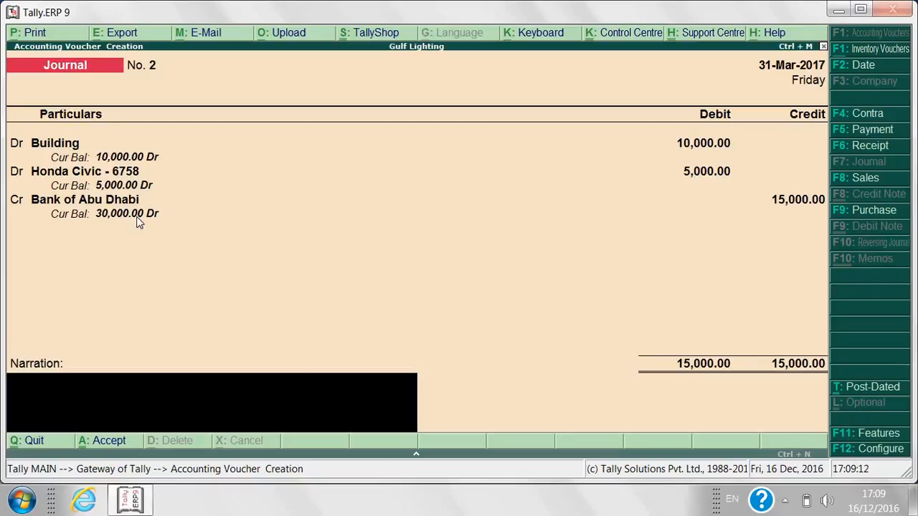
Step: Enter the narration "Fixed assets Purchased from Bank of Abu Dhabi.", accept the journal voucher and leave voucher entry
type("Fixed assets")
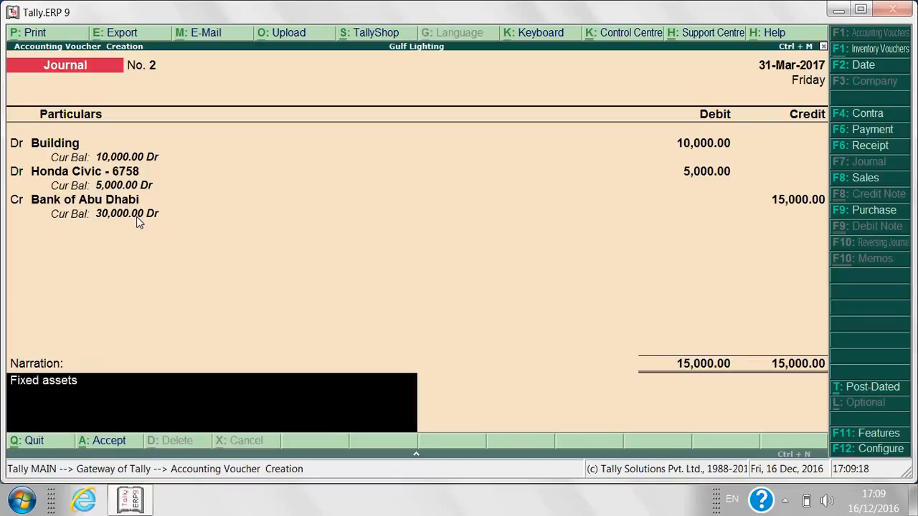
type(" Purchased")
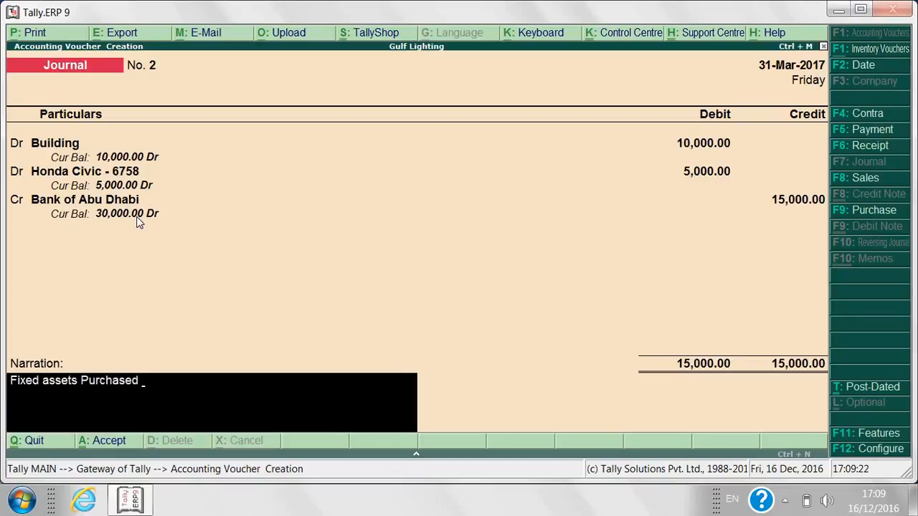
type(" from Bank of")
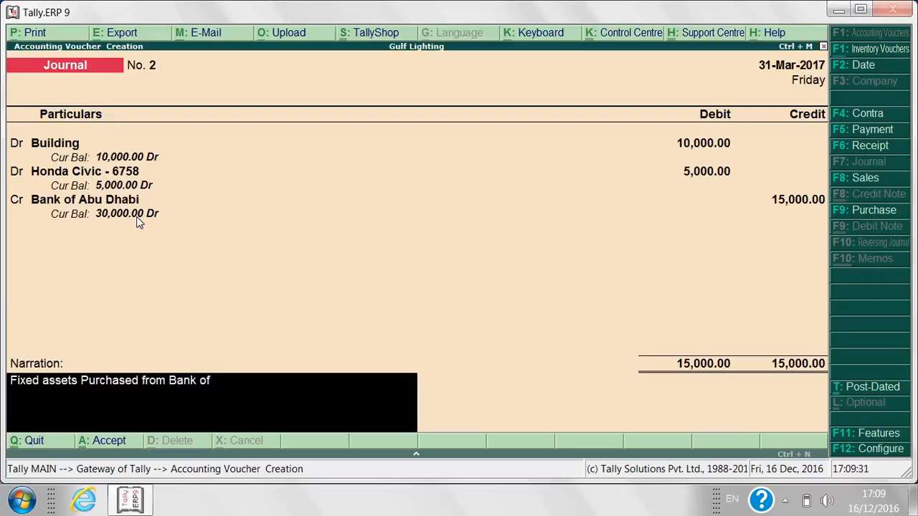
type(" Abu Dhabi.")
key("Return")
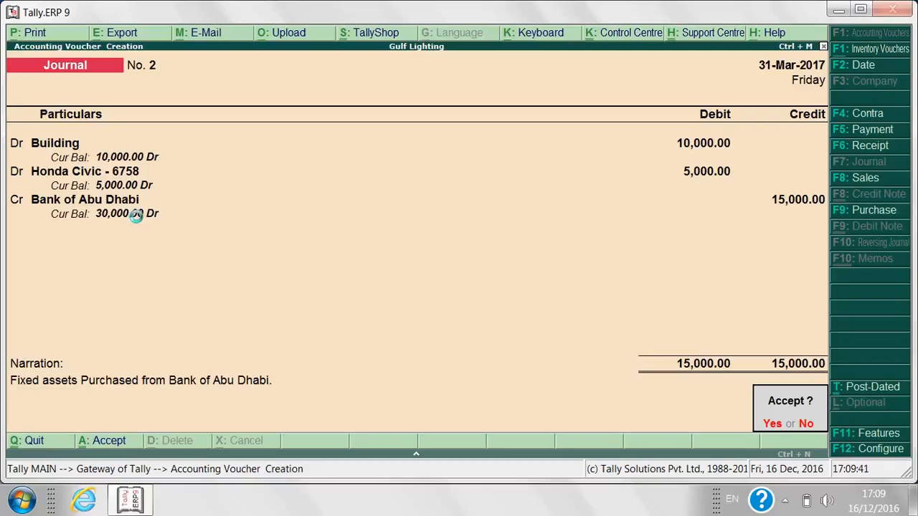
key("Return")
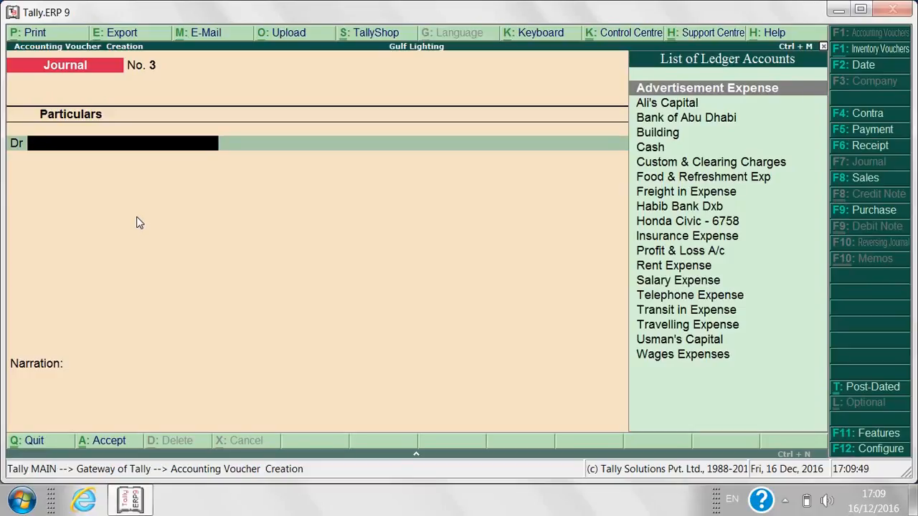
key("Escape")
key("Return")
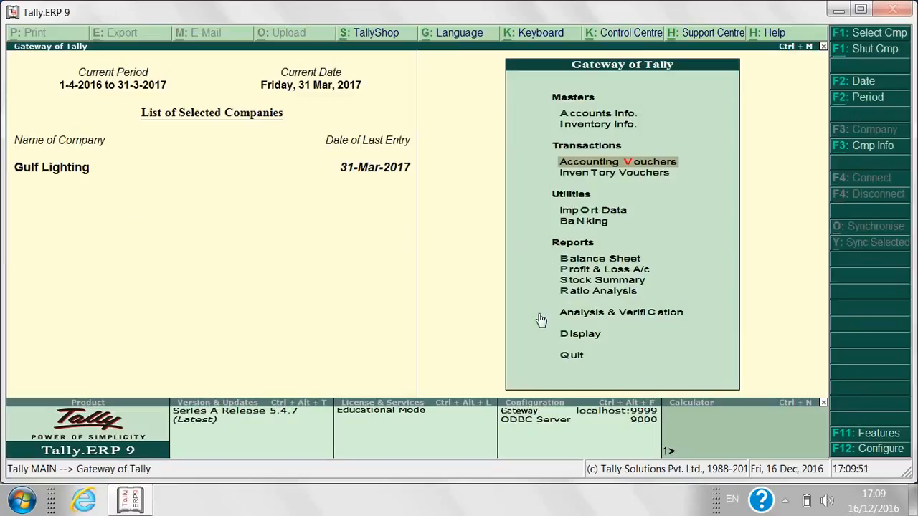
Step: Open the Balance Sheet and review the closing balances of the ledgers in the Fixed Assets group
left_click(565, 334)
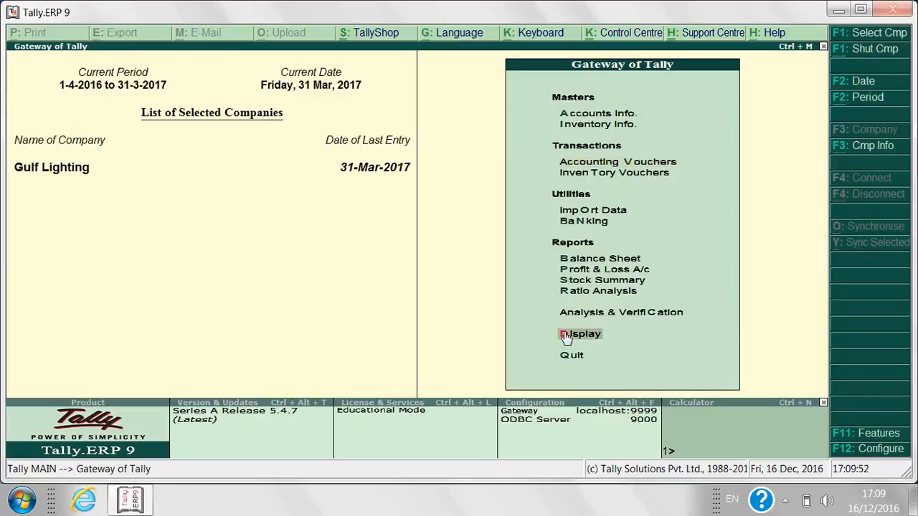
left_click(579, 260)
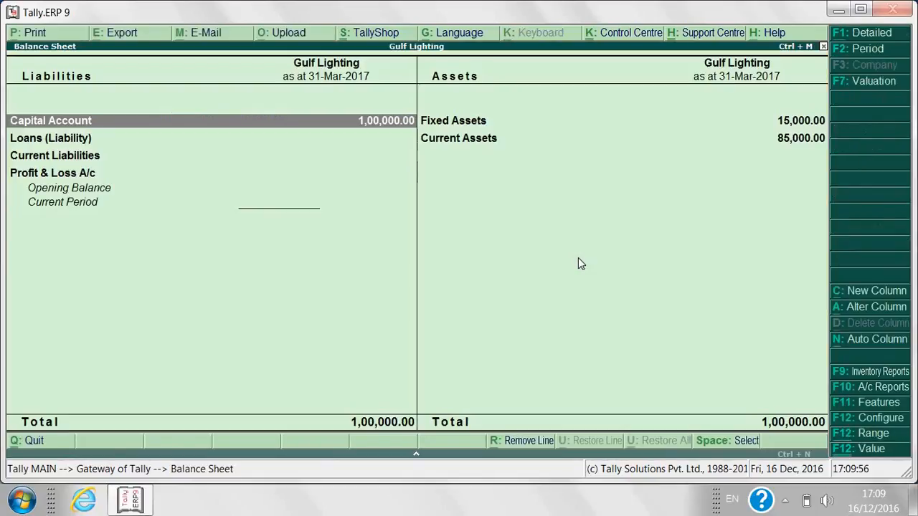
left_click(476, 129)
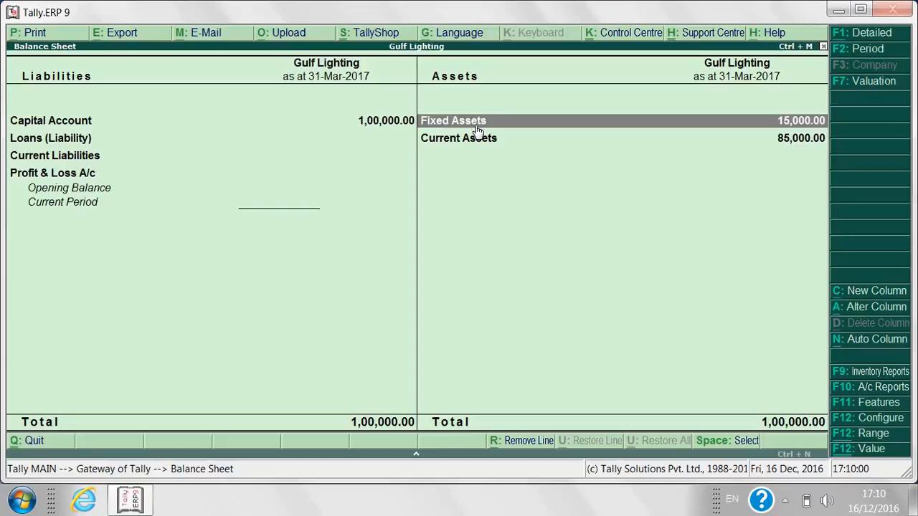
left_click(477, 129)
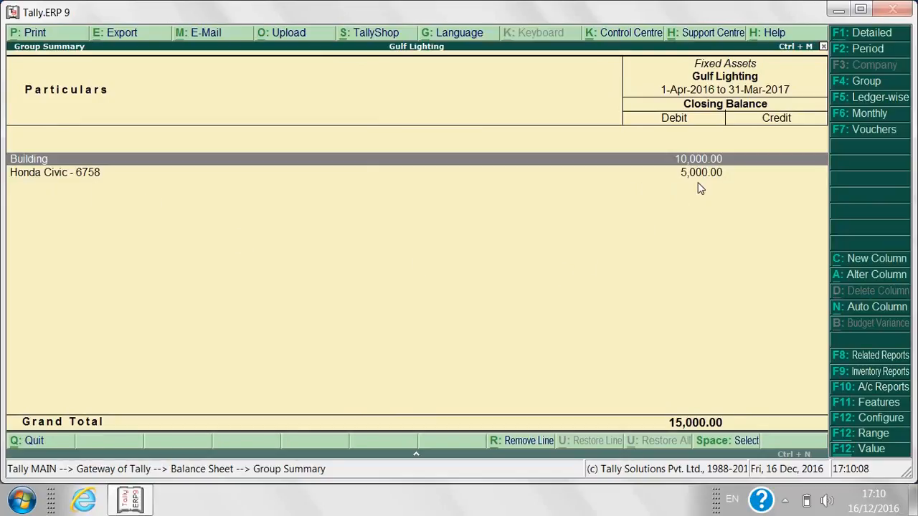
key("Escape")
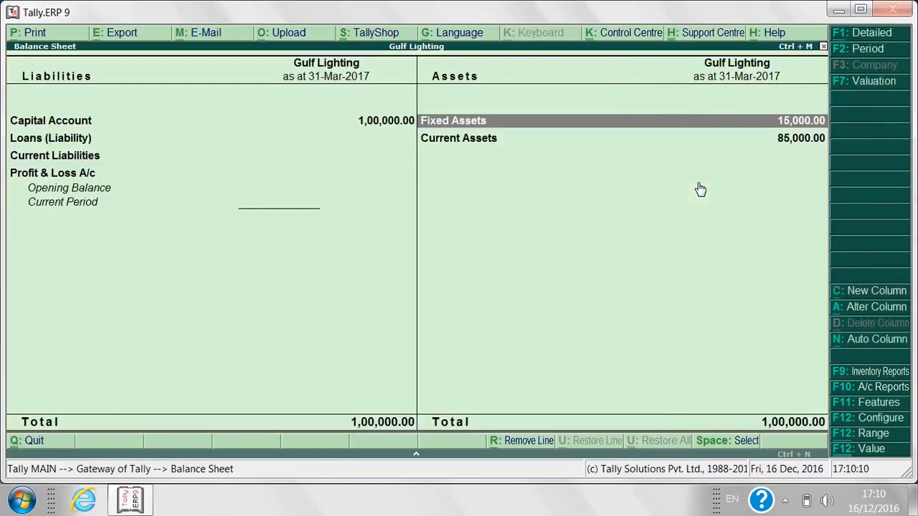
Step: Drill down from Current Assets through Bank Accounts to the March vouchers of the Bank of Abu Dhabi ledger
left_click(443, 140)
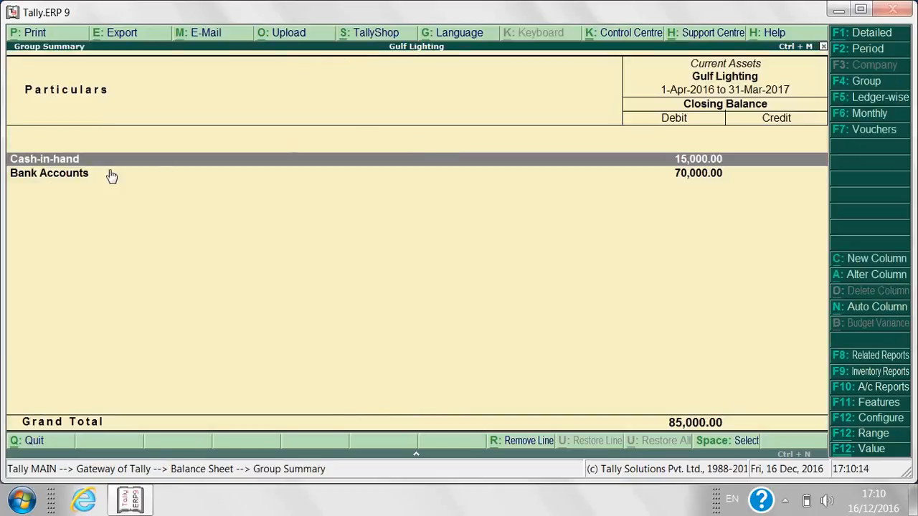
left_click(690, 183)
left_click(690, 181)
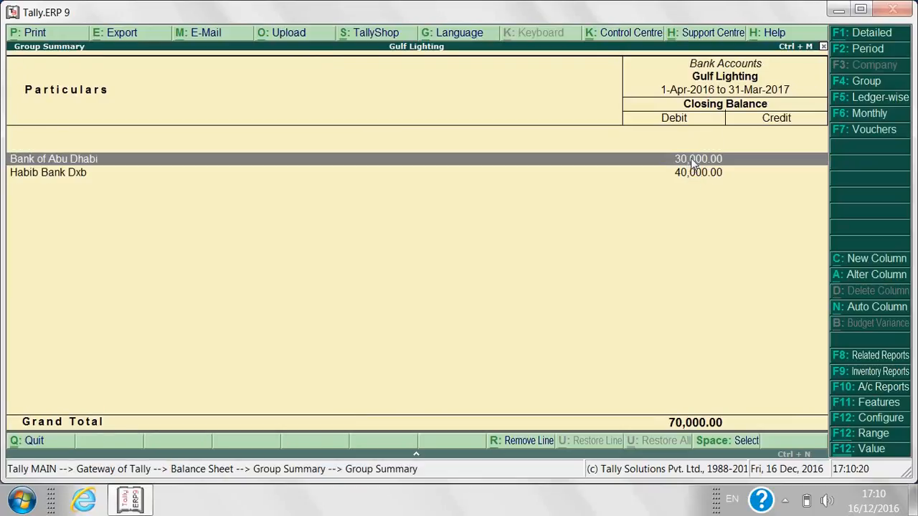
left_click(693, 160)
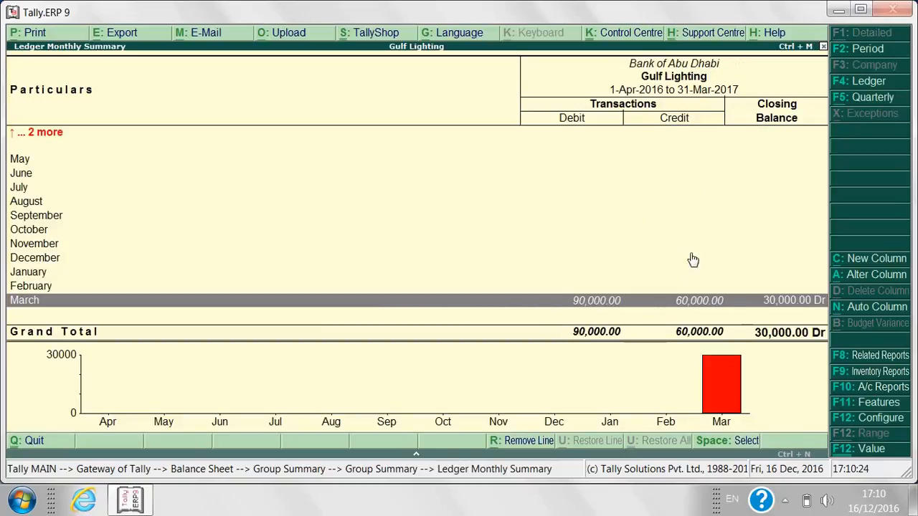
left_click(771, 305)
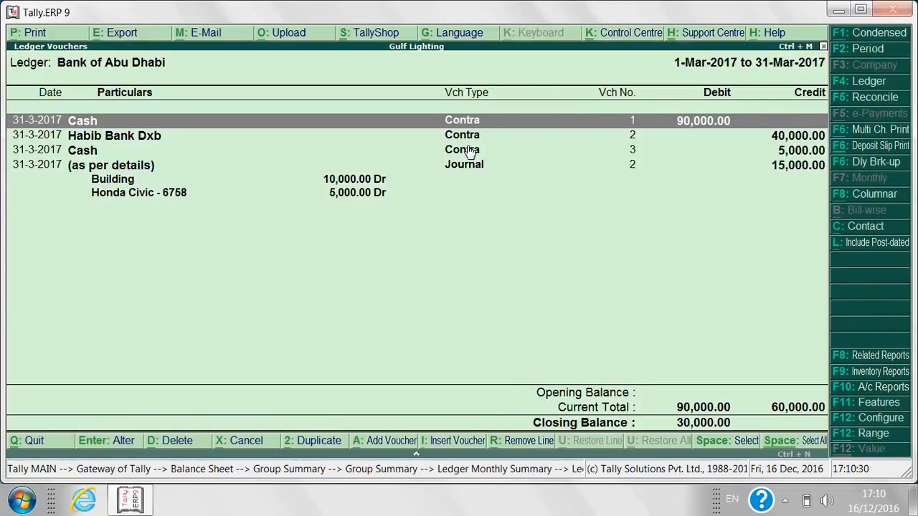
Step: Examine the journal entry with its Building and Honda Civic - 6758 lines in the bank ledger, and return to the Gateway of Tally
left_click(467, 167)
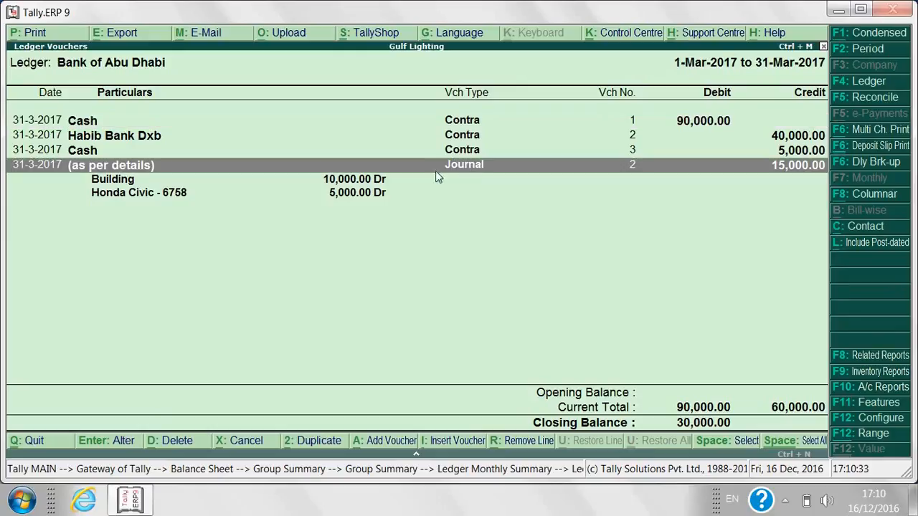
left_click(349, 181)
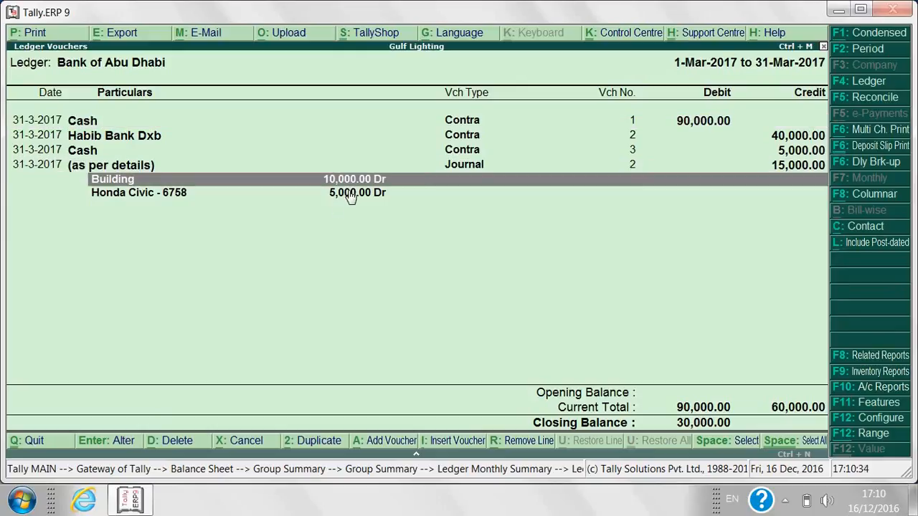
left_click(350, 195)
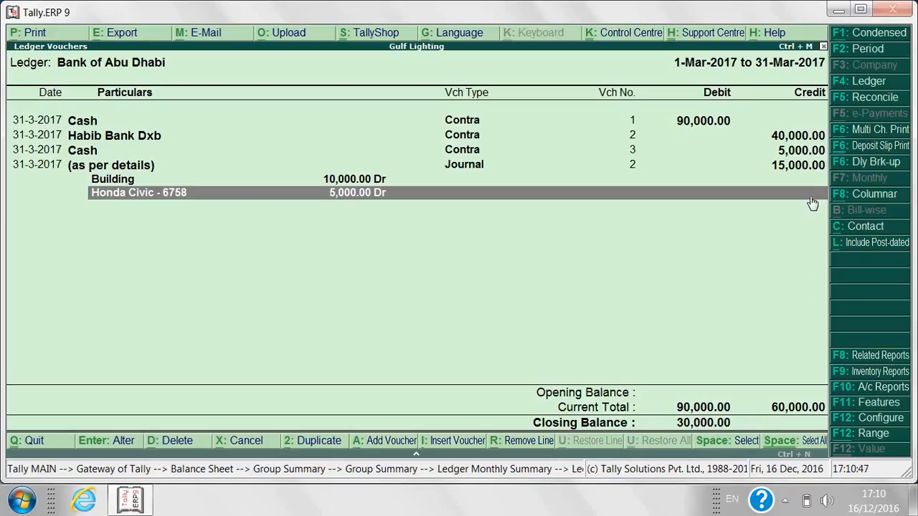
left_click(485, 152)
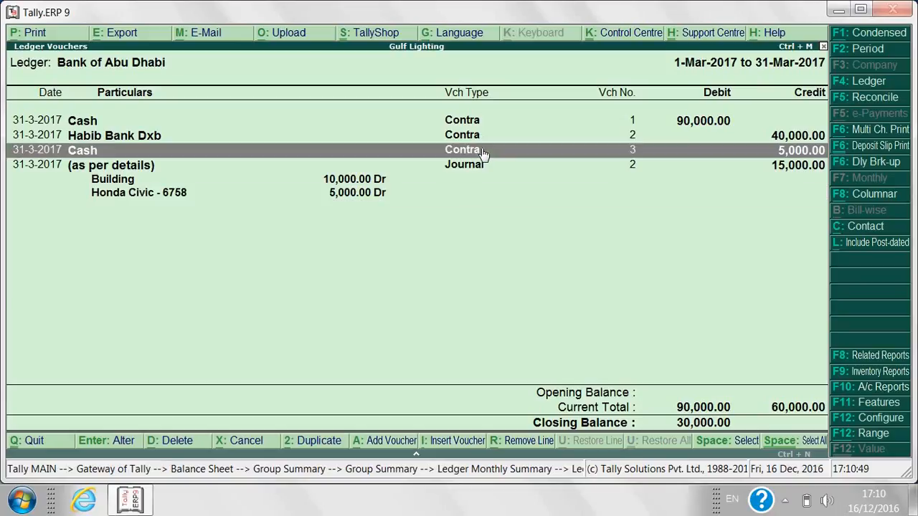
left_click(793, 166)
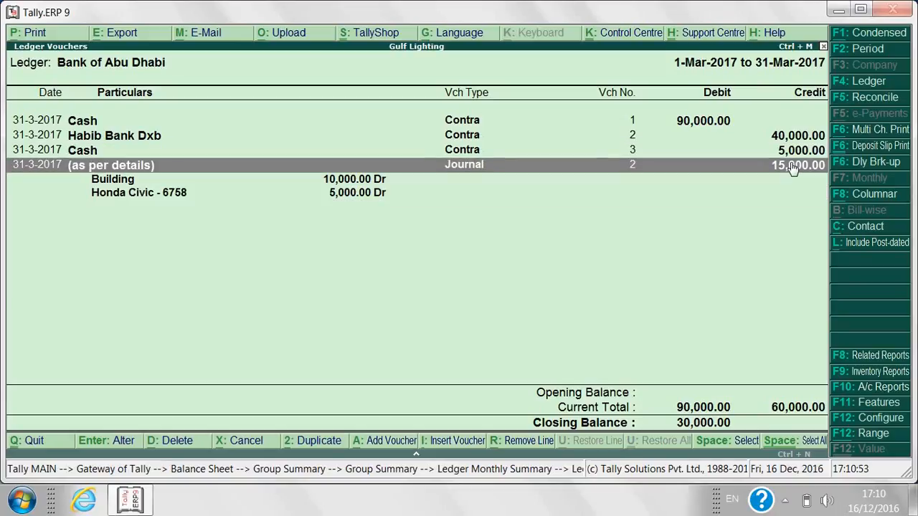
left_click(364, 183)
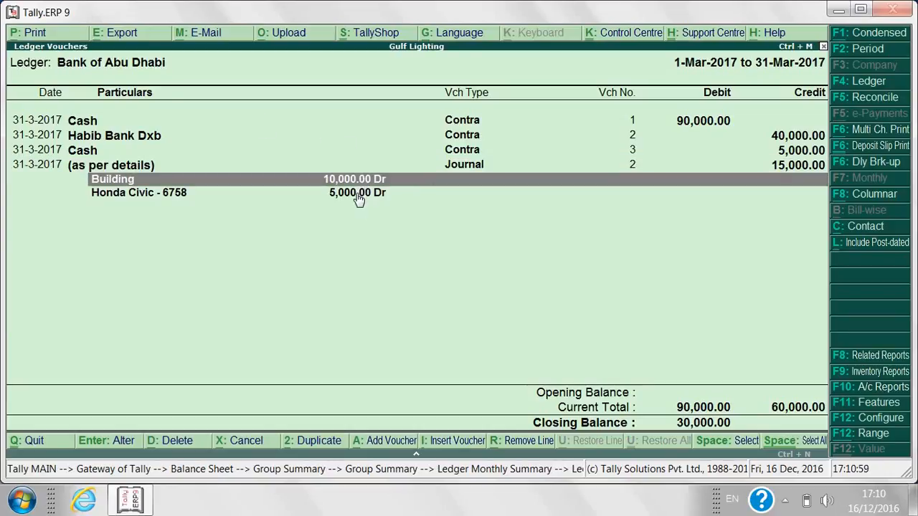
left_click(359, 198)
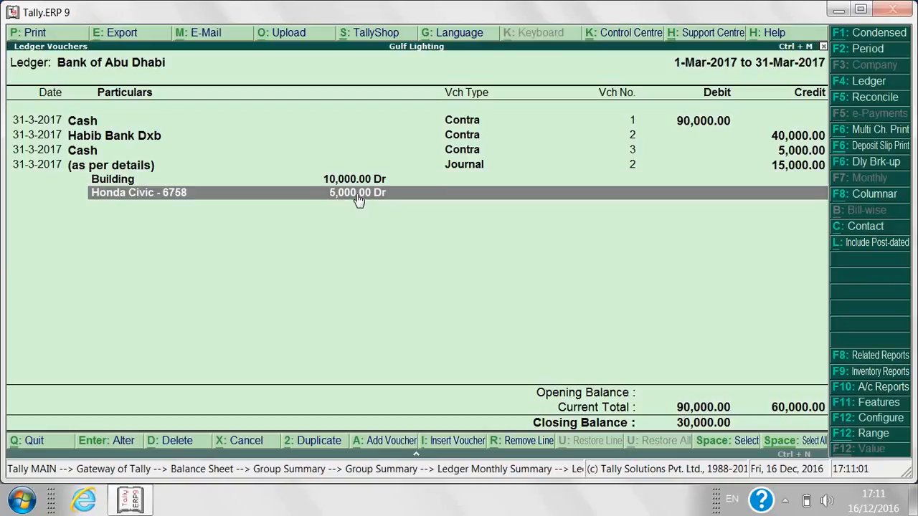
key("Escape")
key("Escape")
key("Escape")
key("Escape")
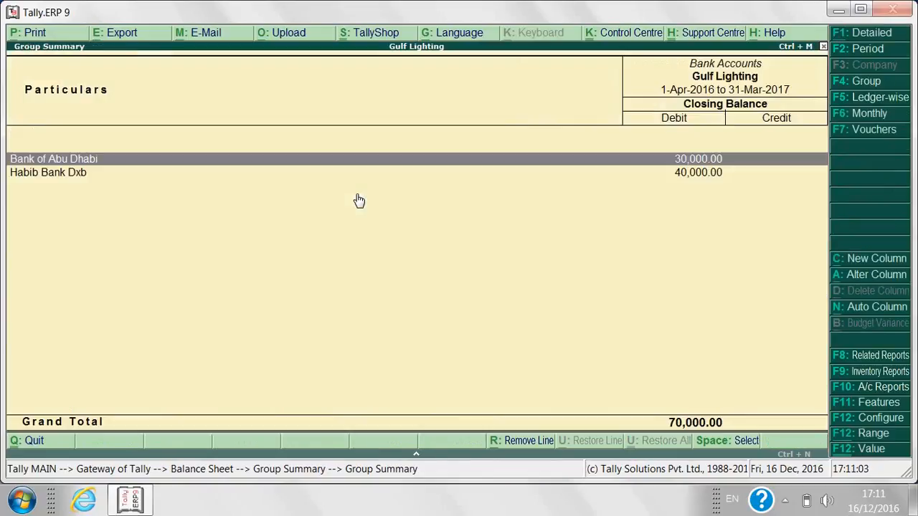
key("Escape")
key("Escape")
key("Escape")
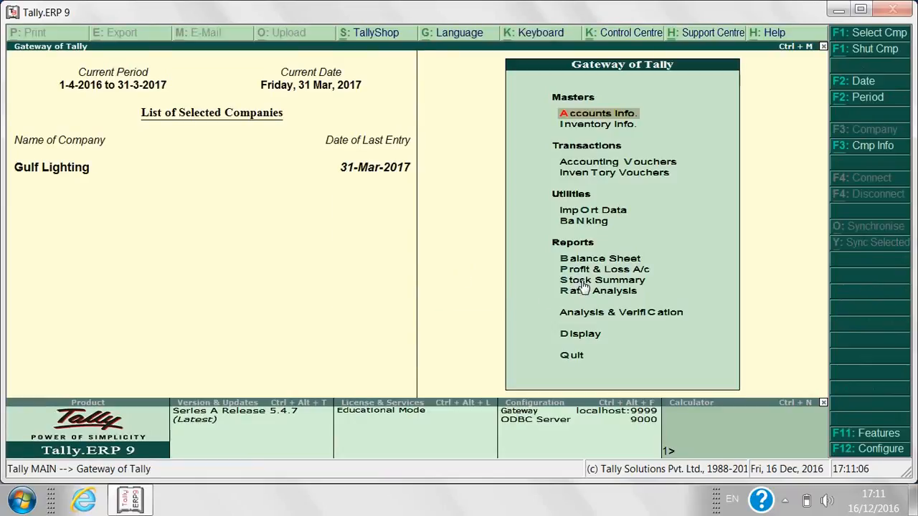
Step: View the Profit & Loss A/c and check the Fixed Assets group's ledgers in the Trial Balance
left_click(581, 274)
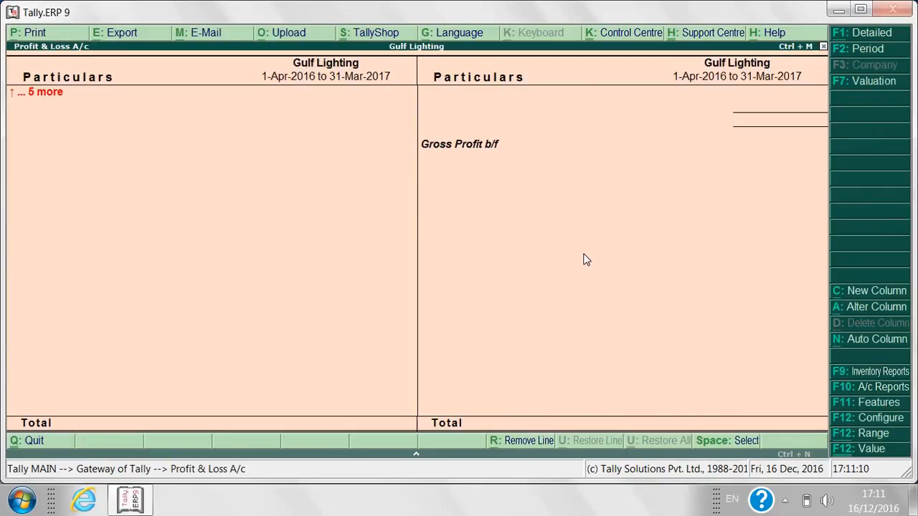
key("Escape")
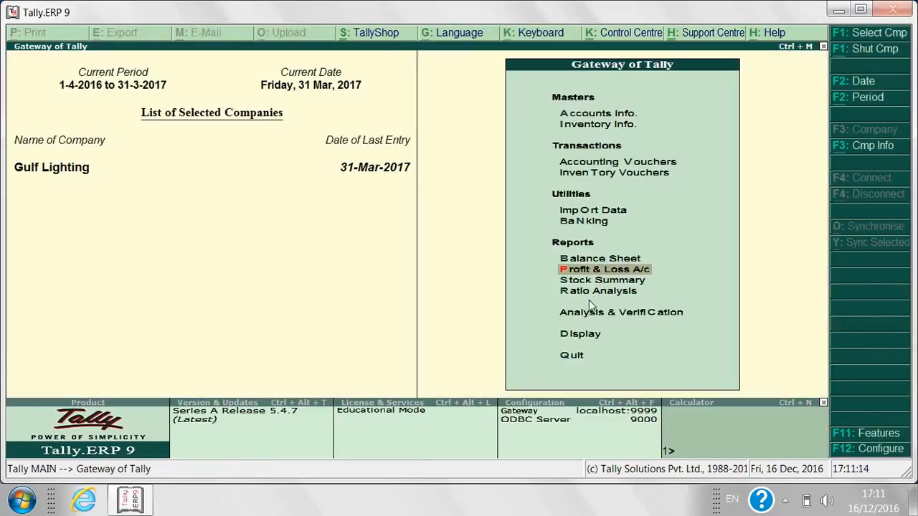
left_click(569, 336)
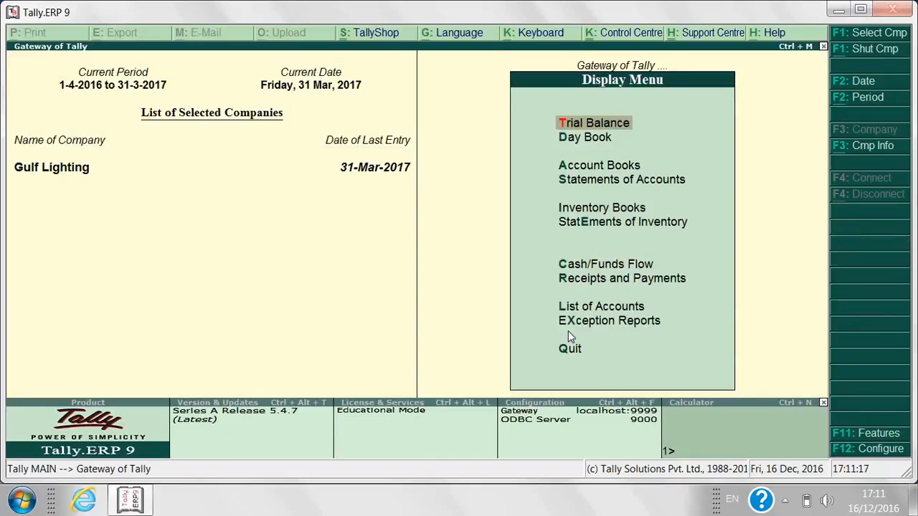
left_click(617, 124)
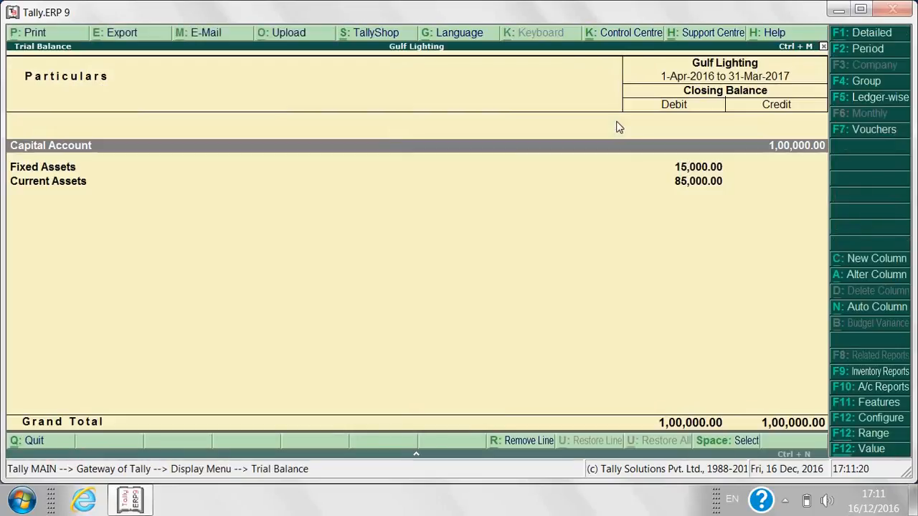
left_click(690, 173)
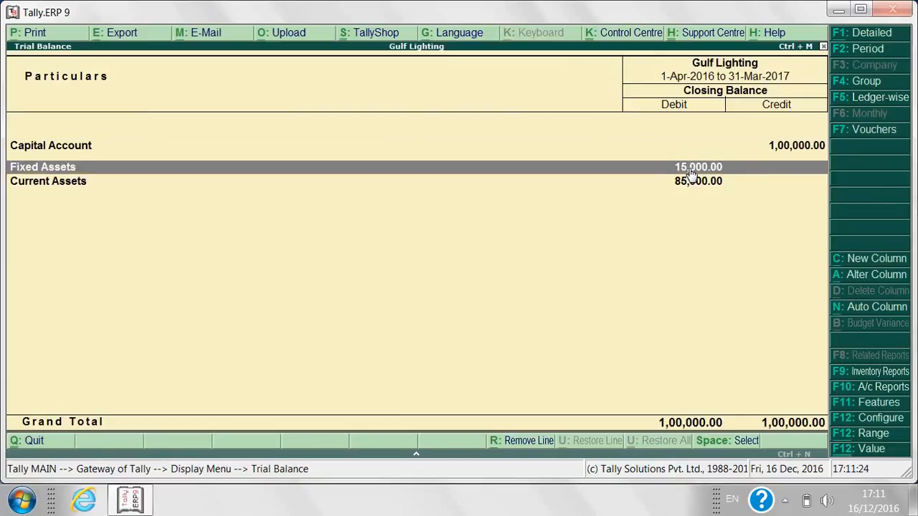
left_click(690, 175)
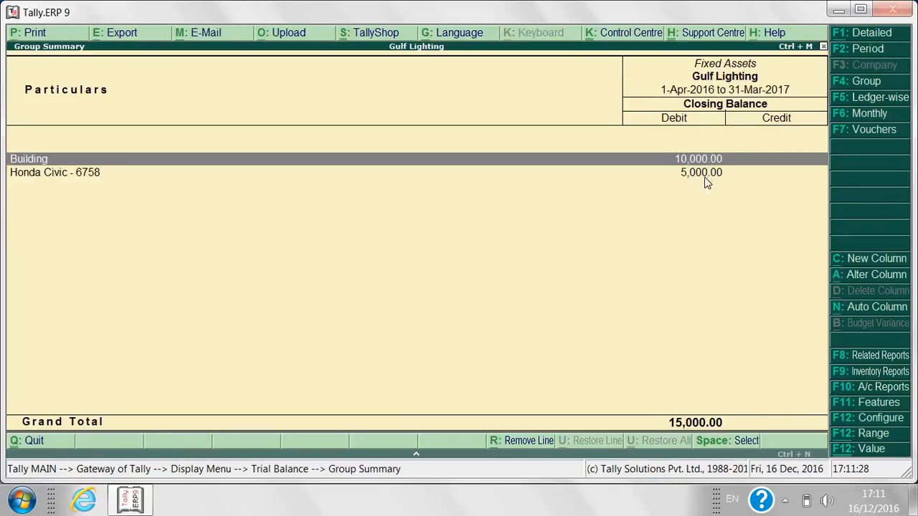
left_click(704, 180)
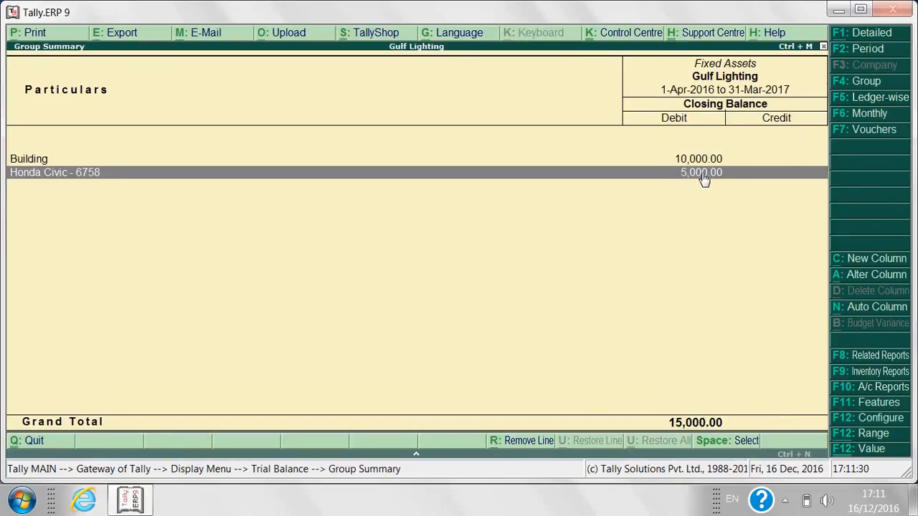
key("Escape")
key("Escape")
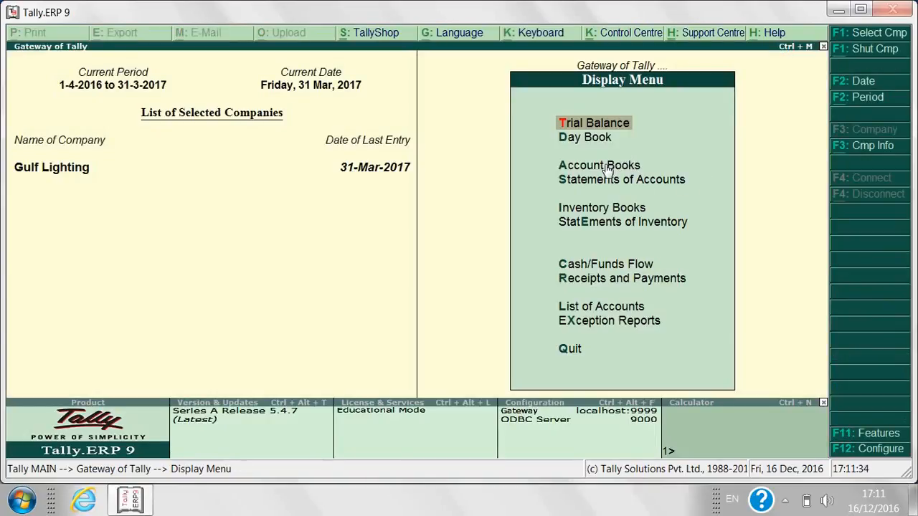
Step: Open the Building ledger from the account books to review its vouchers
left_click(606, 169)
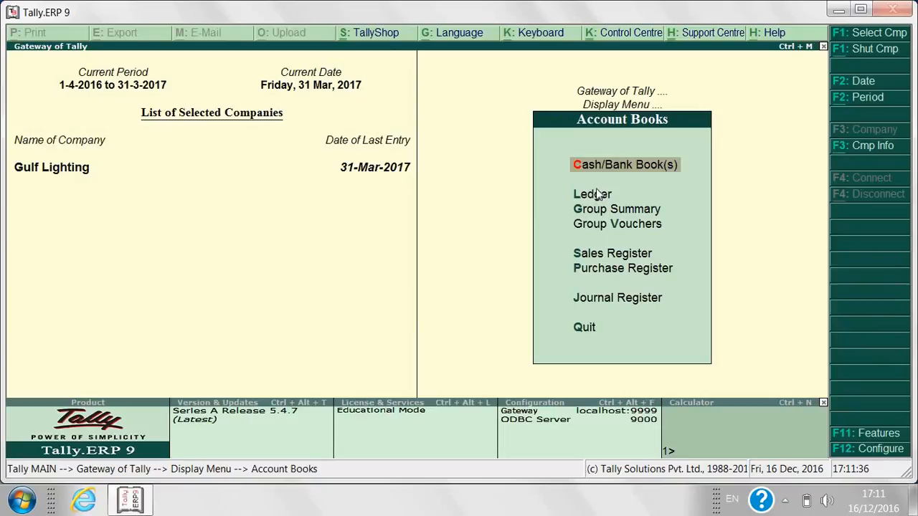
left_click(598, 194)
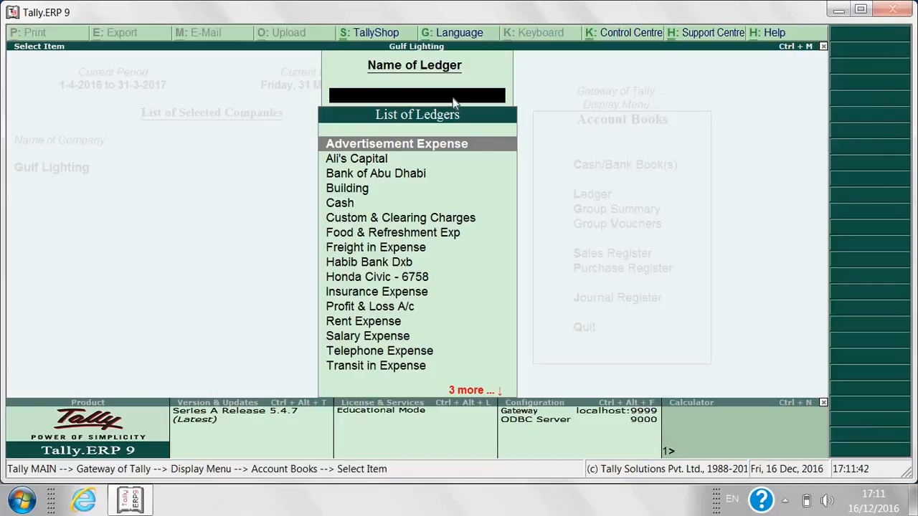
type("Bu")
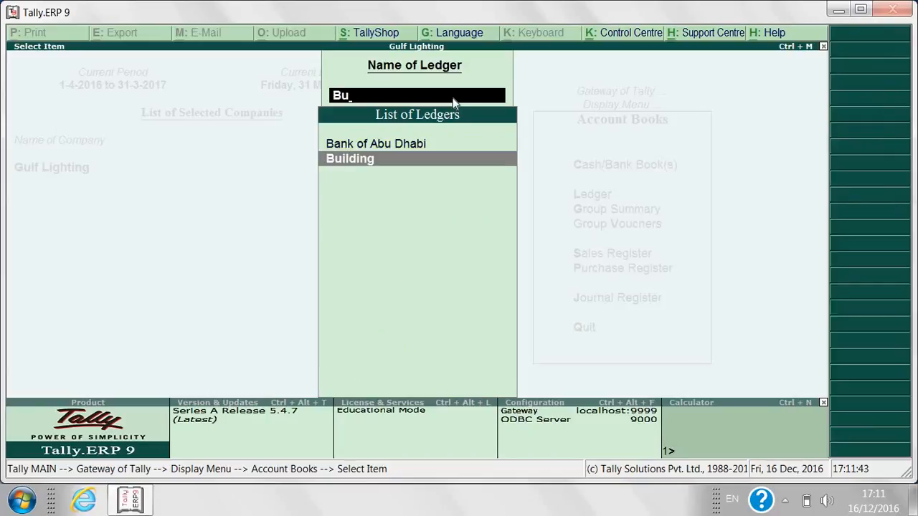
left_click(374, 157)
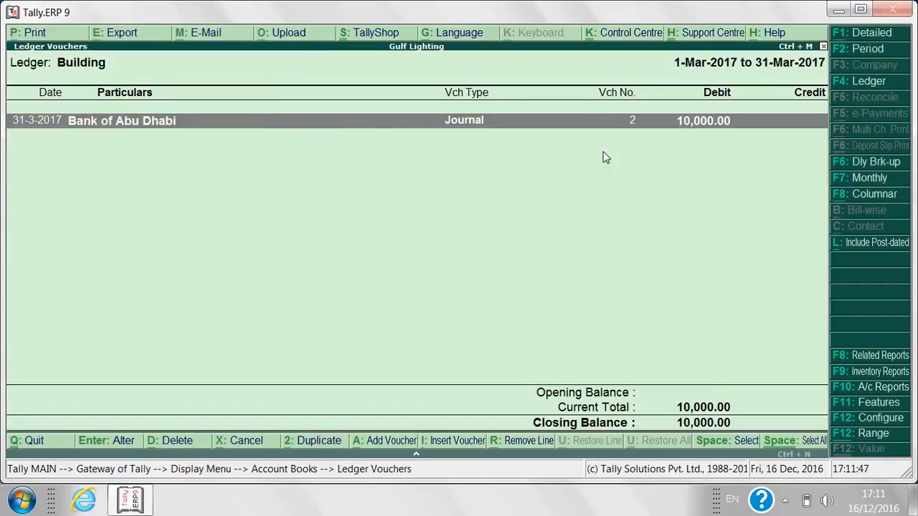